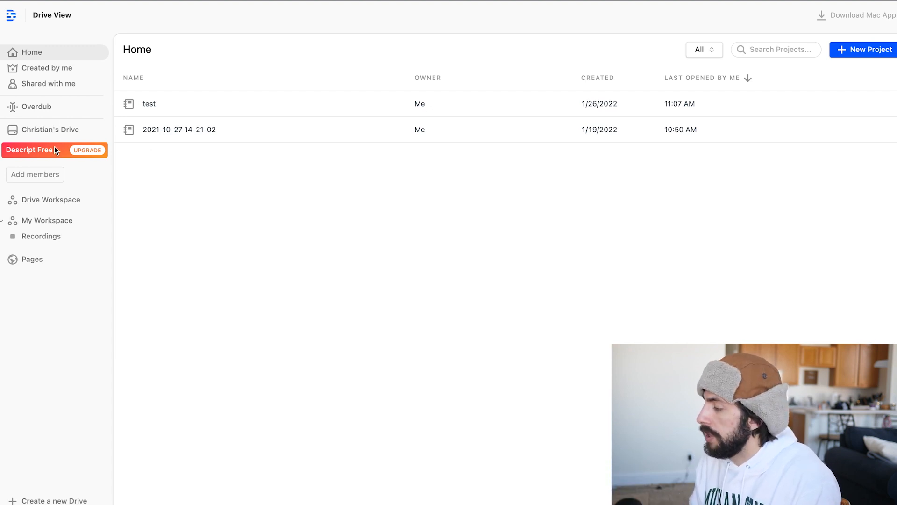
# Step: Open the plan upgrade page and examine the Free plan's transcription allowance
pyautogui.click(70, 149)
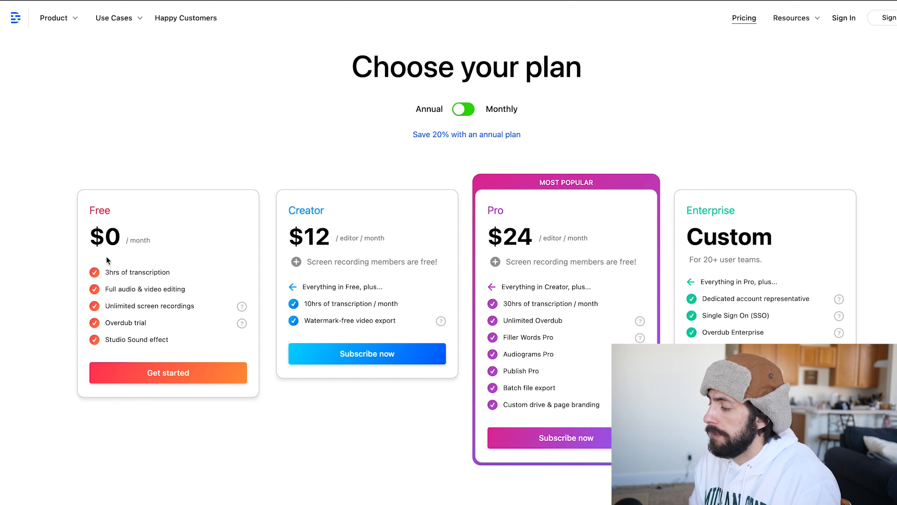
pyautogui.moveTo(105, 271); pyautogui.dragTo(178, 272)
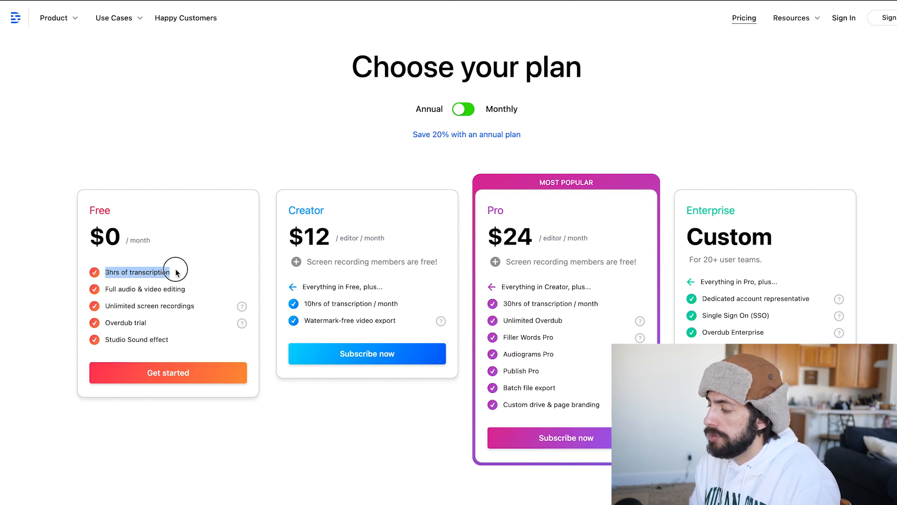
pyautogui.click(191, 277)
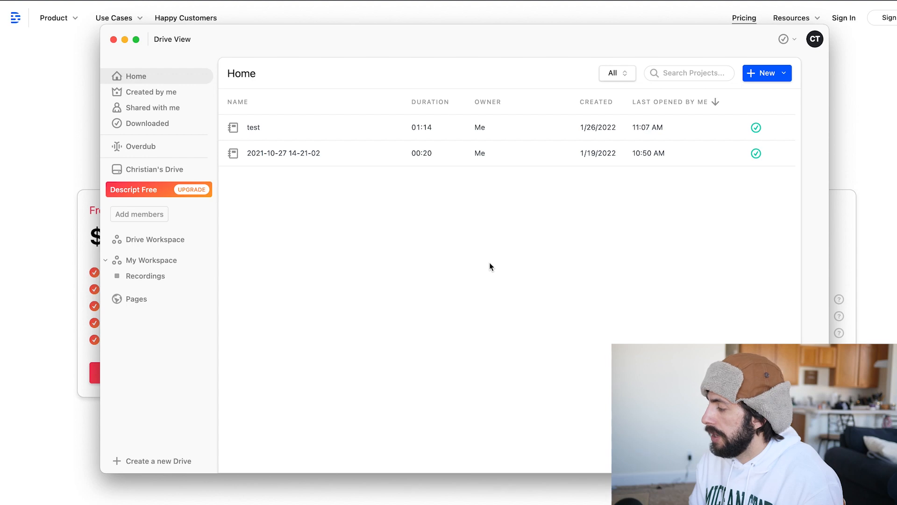
# Step: Create a new project named "test 2" in My Workspace
pyautogui.click(767, 74)
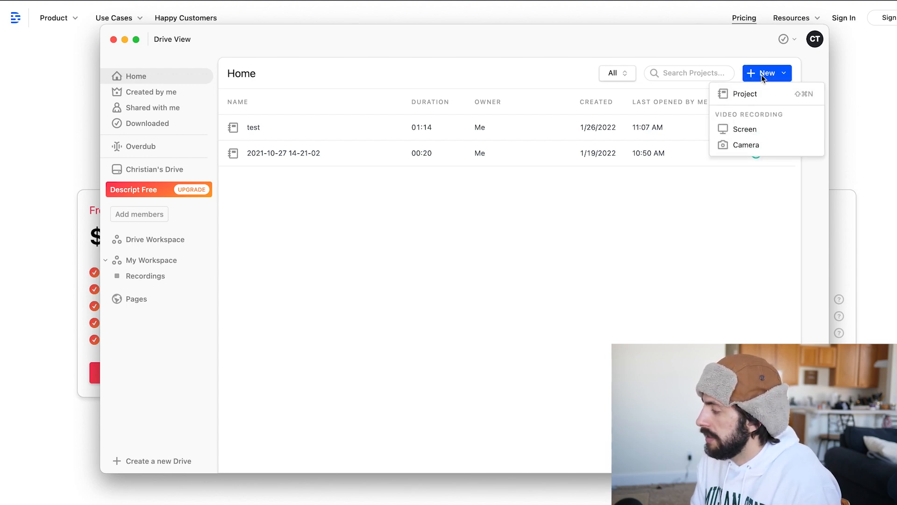
pyautogui.click(738, 96)
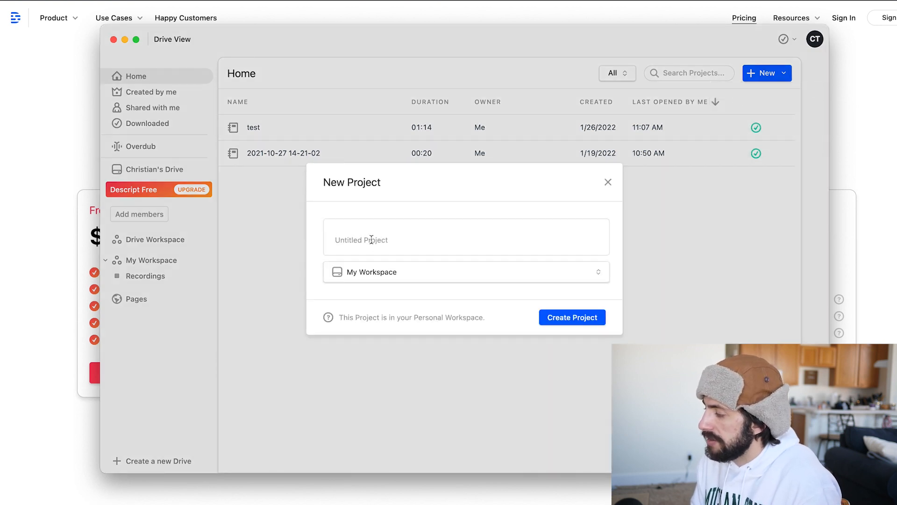
pyautogui.write('test')
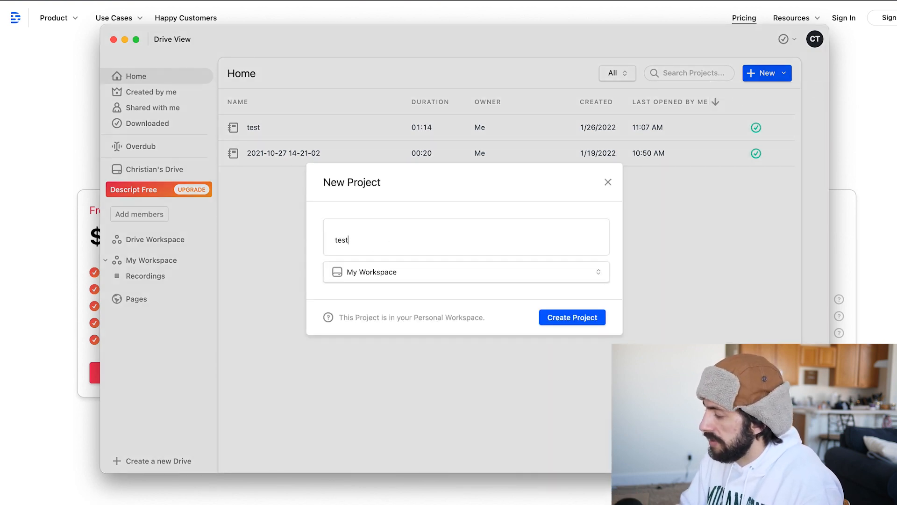
pyautogui.write(' 2')
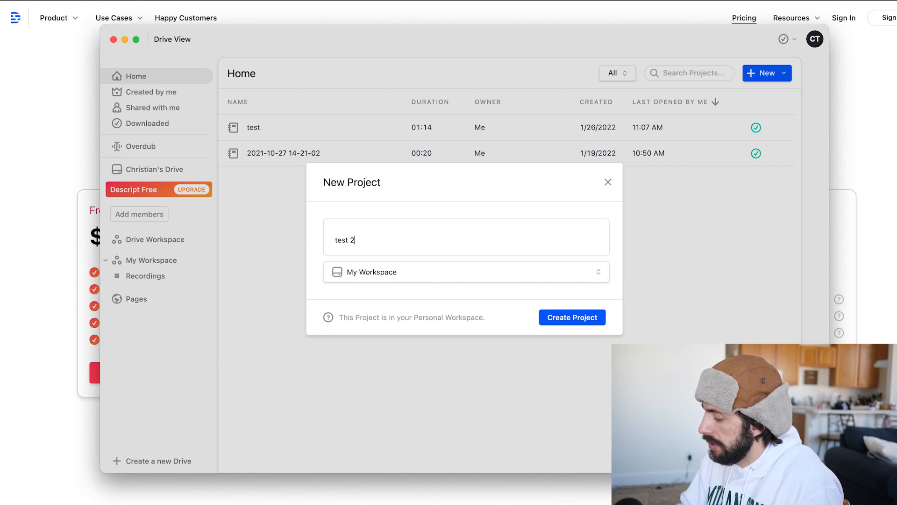
pyautogui.click(558, 318)
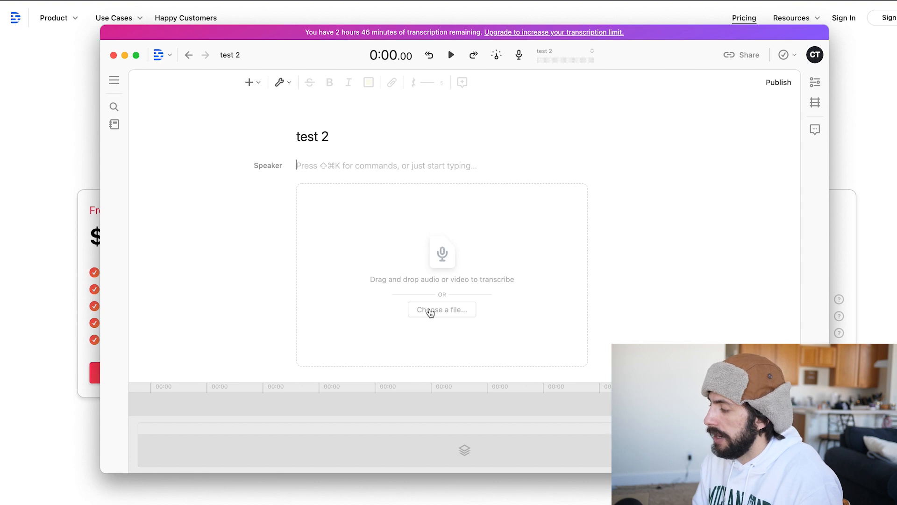
# Step: Import test.mp4 from the Desktop for transcription, leaving the speaker name blank
pyautogui.click(431, 312)
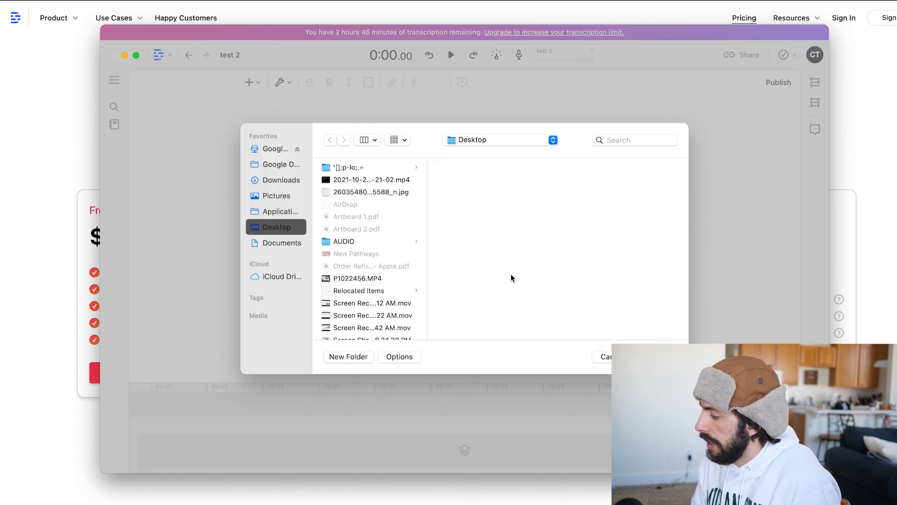
pyautogui.scroll(-3, 357, 256)
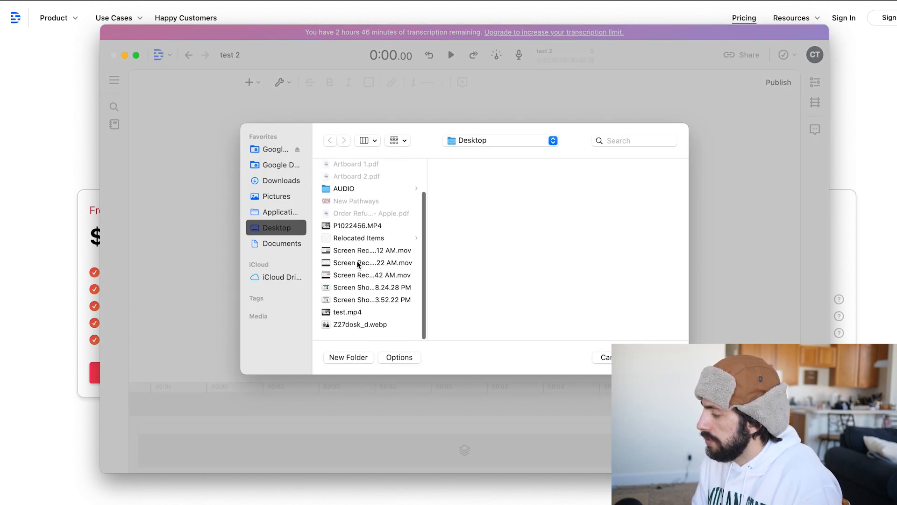
pyautogui.click(344, 317)
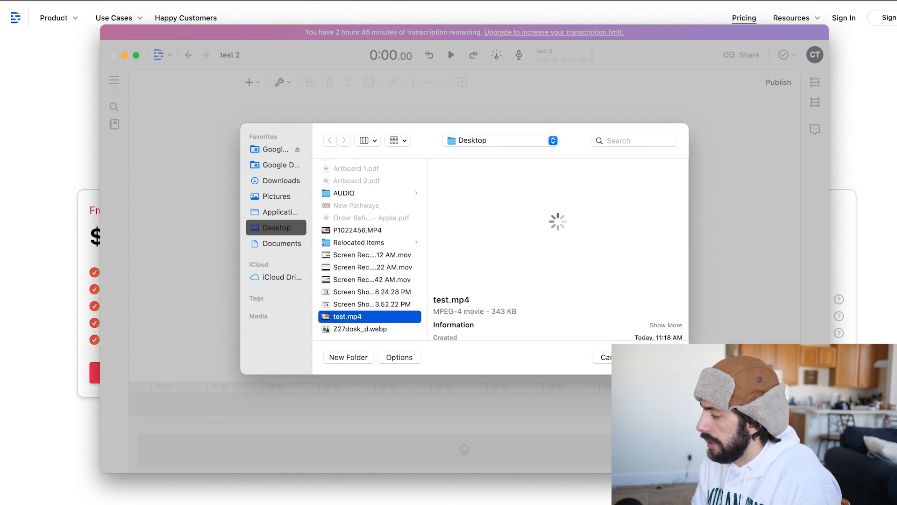
pyautogui.click(660, 357)
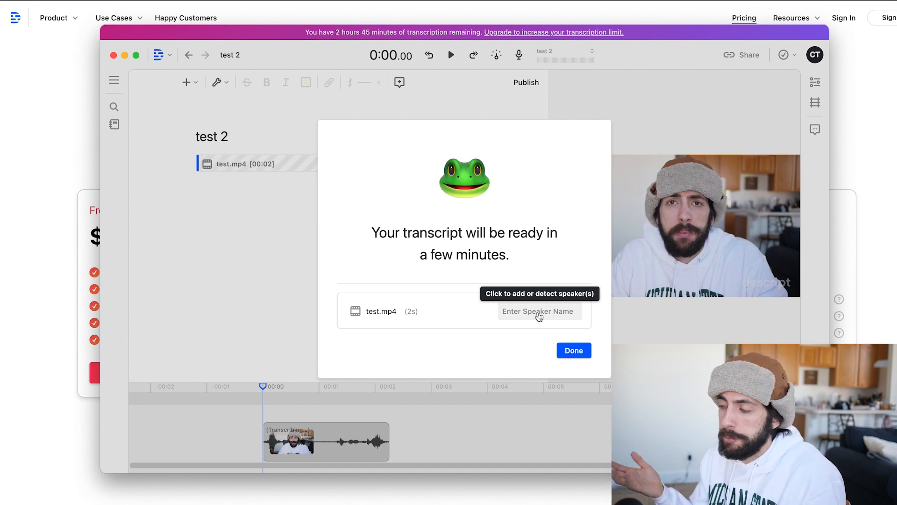
pyautogui.click(576, 347)
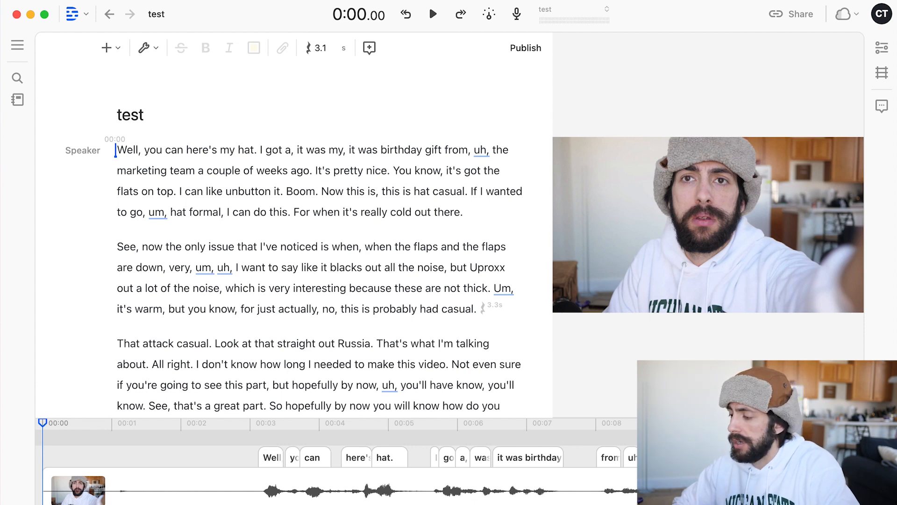
# Step: Examine the transcript of the "test" project and the word-by-word waveform at the start of its timeline
pyautogui.scroll(-2, 350, 239)
pyautogui.scroll(-3, 351, 238)
pyautogui.scroll(3, 348, 262)
pyautogui.scroll(-3, 347, 299)
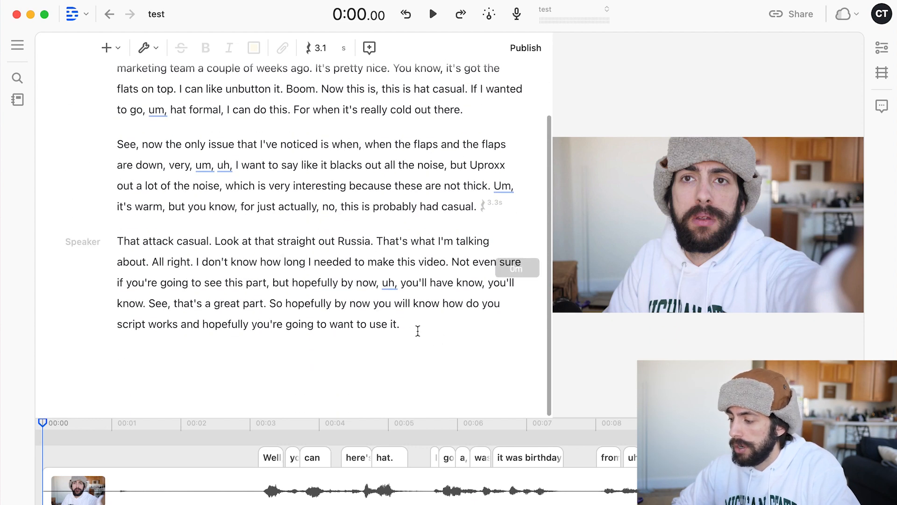
pyautogui.scroll(2, 417, 330)
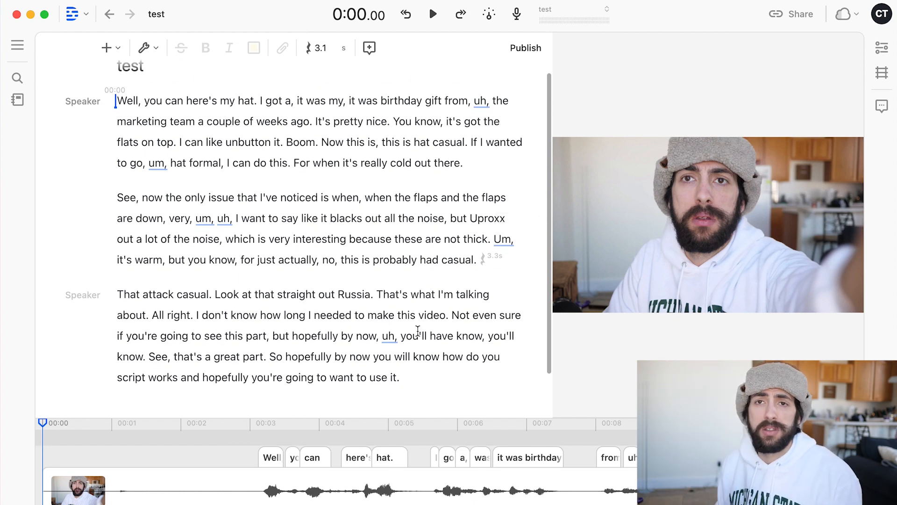
pyautogui.scroll(2, 428, 210)
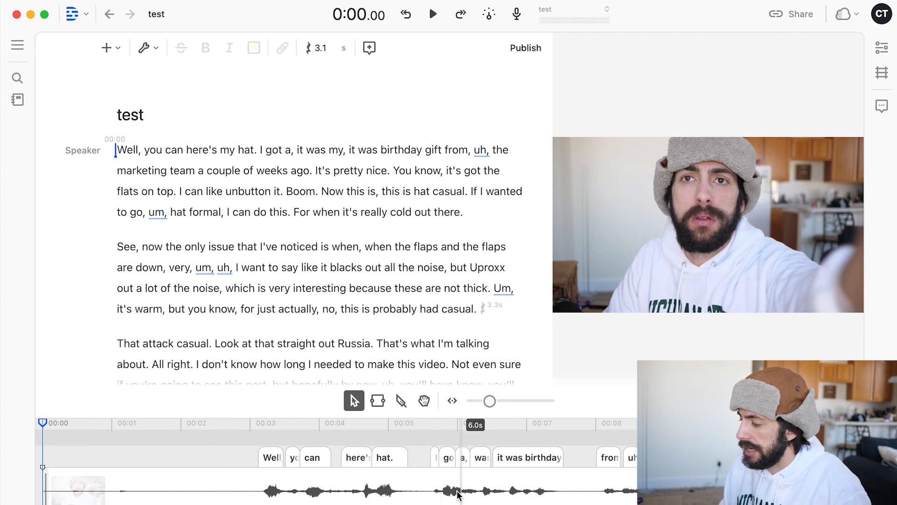
pyautogui.scroll(5, 274, 450)
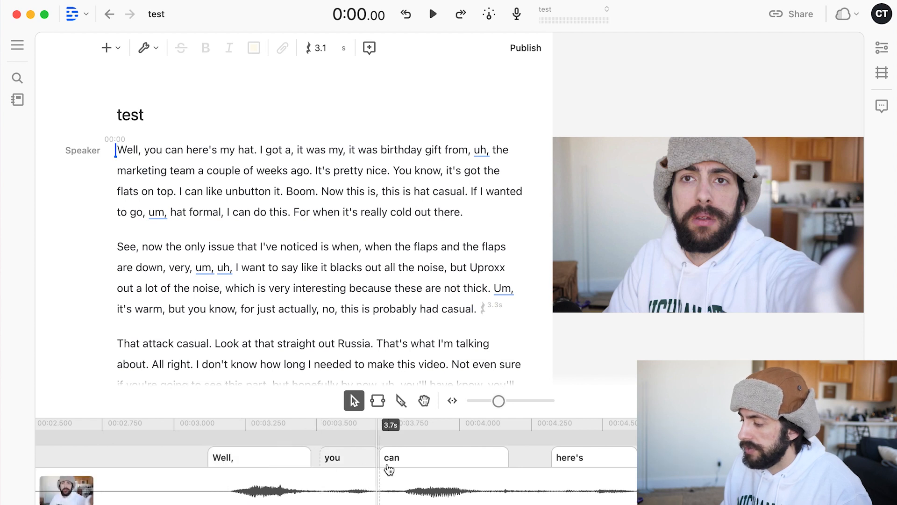
pyautogui.scroll(-3, 261, 482)
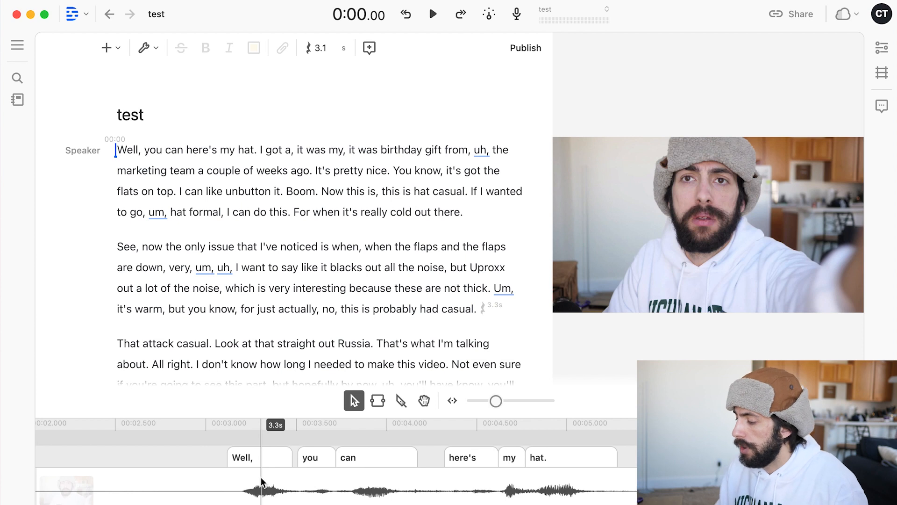
pyautogui.scroll(-3, 261, 482)
pyautogui.hscroll(-10, 184, 477)
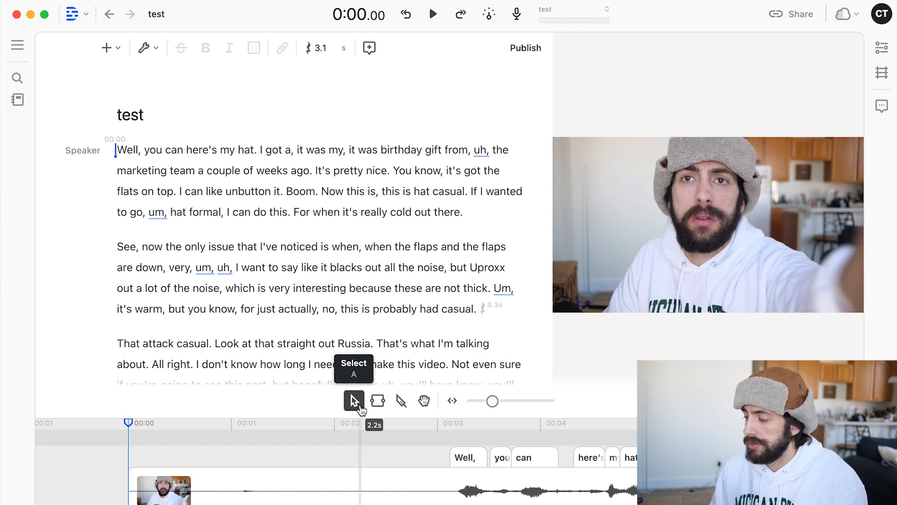
# Step: Split the clip at about 3.1 s, just before the word "Well,", and delete the silent opening section
pyautogui.click(401, 401)
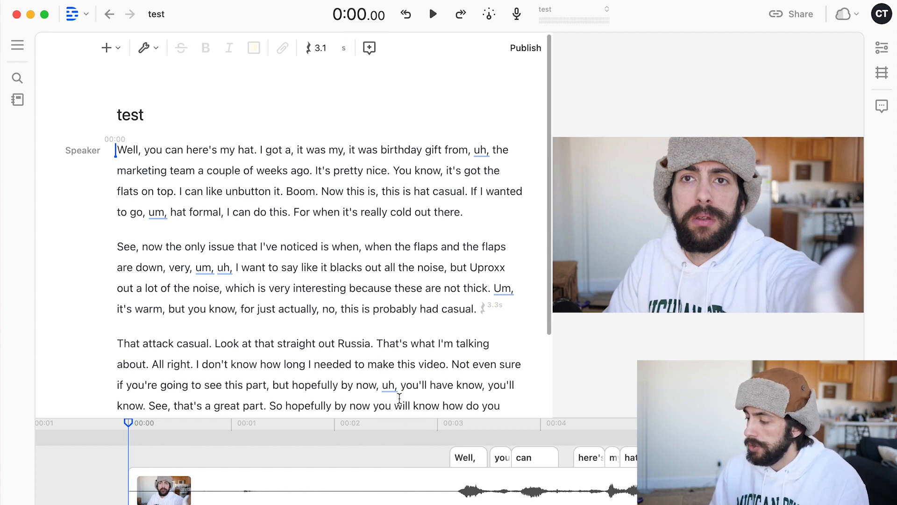
pyautogui.click(450, 483)
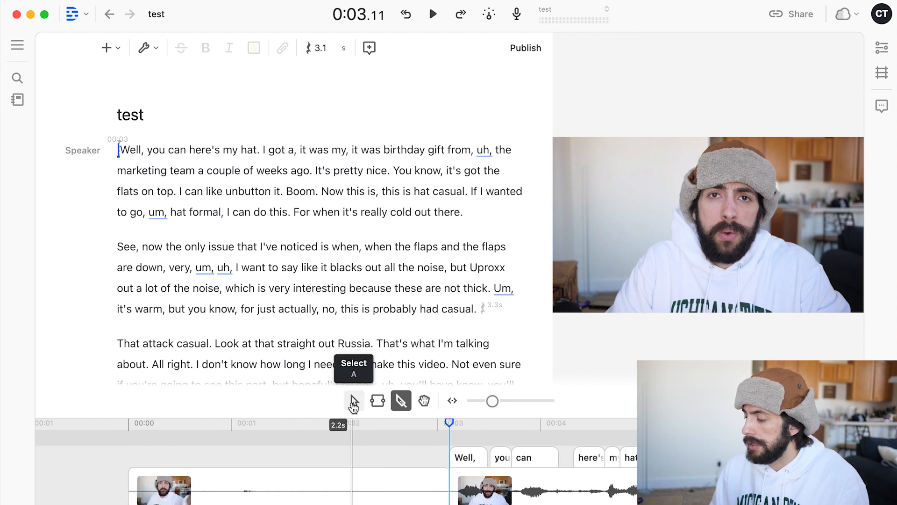
pyautogui.click(354, 402)
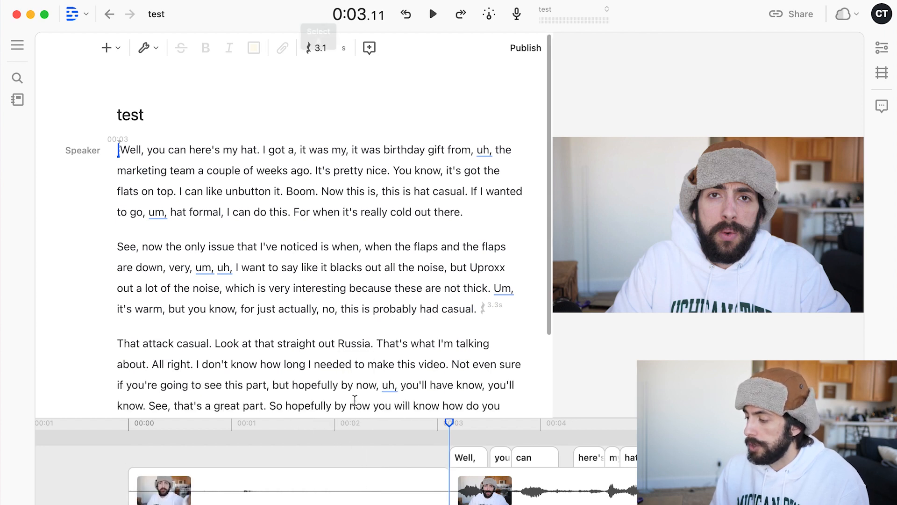
pyautogui.click(325, 484)
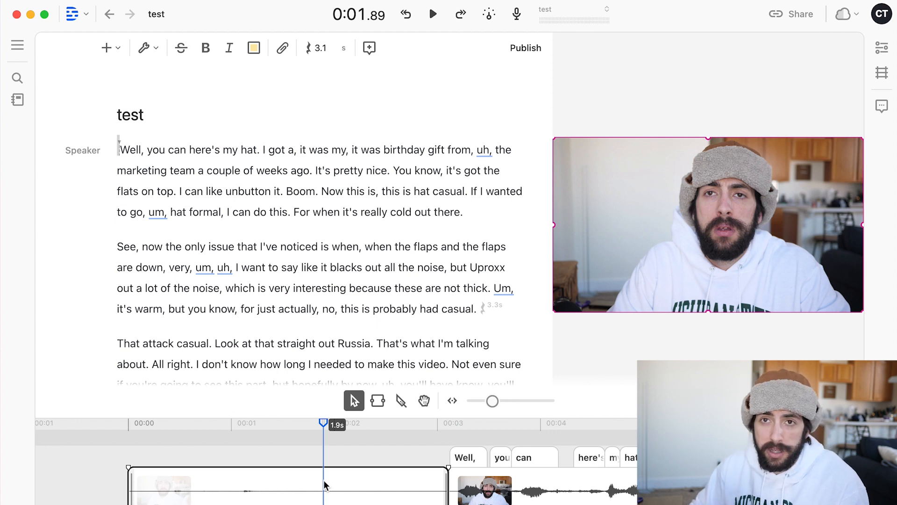
pyautogui.press('Delete')
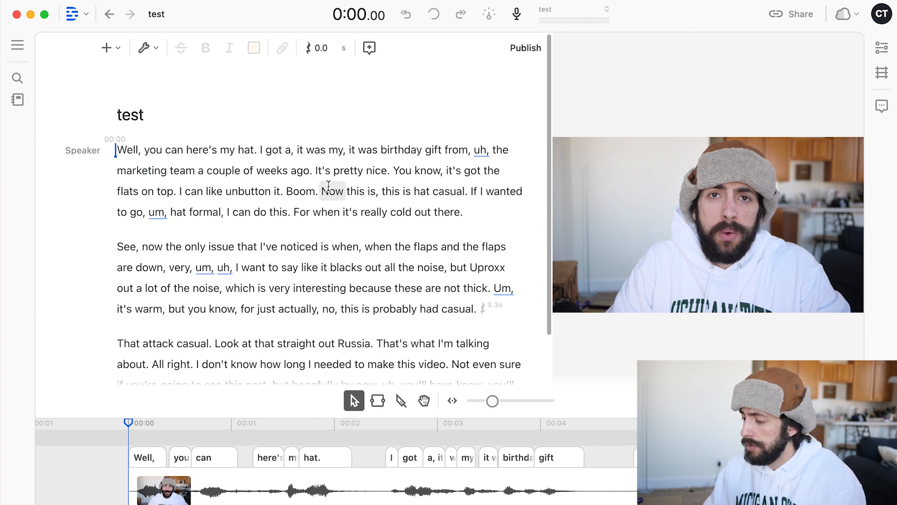
# Step: Play the opening of the trimmed video, and replay it from the first word to check the transcript
pyautogui.press('space')
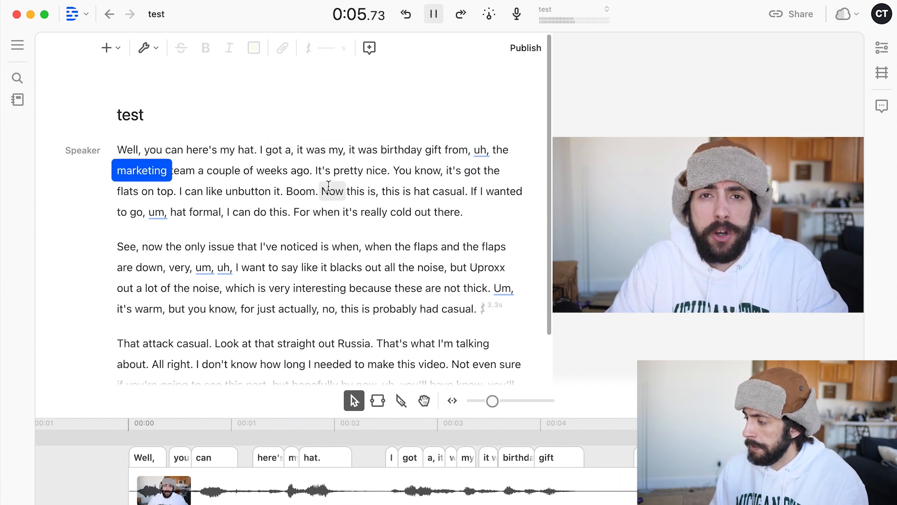
pyautogui.press('space')
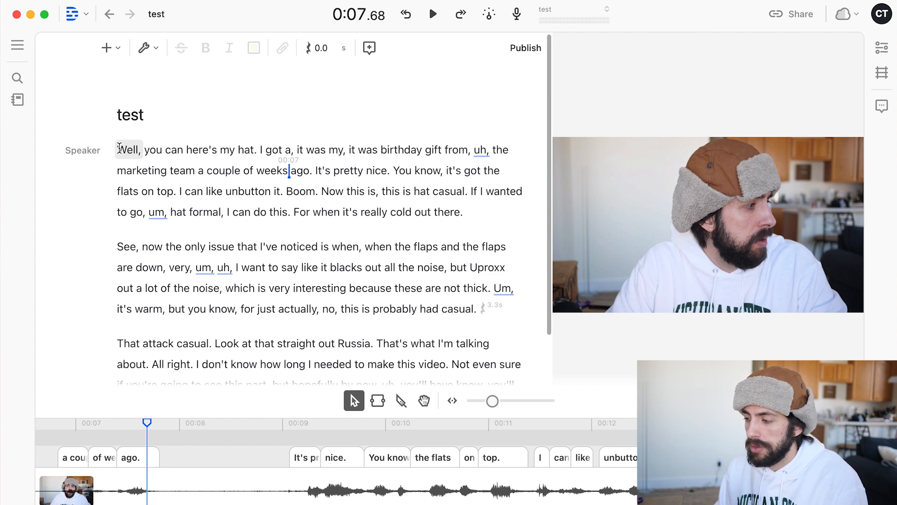
pyautogui.click(120, 148)
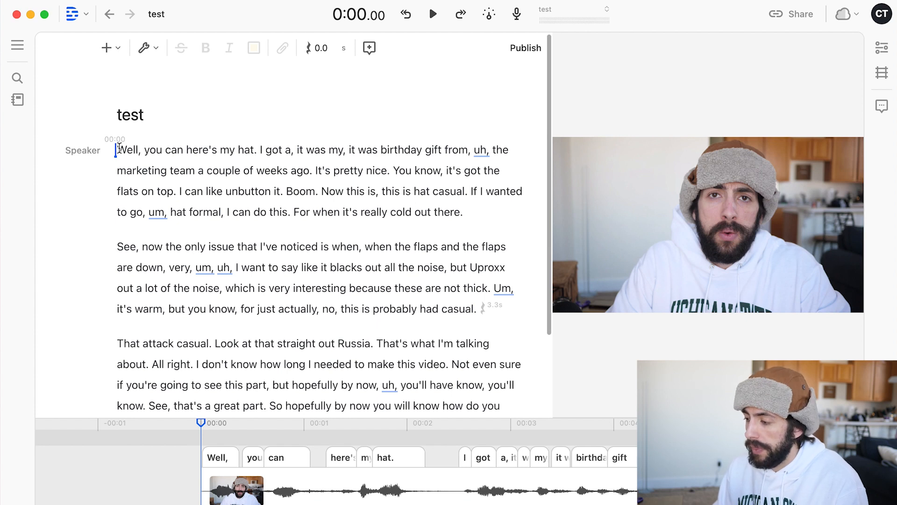
pyautogui.press('space')
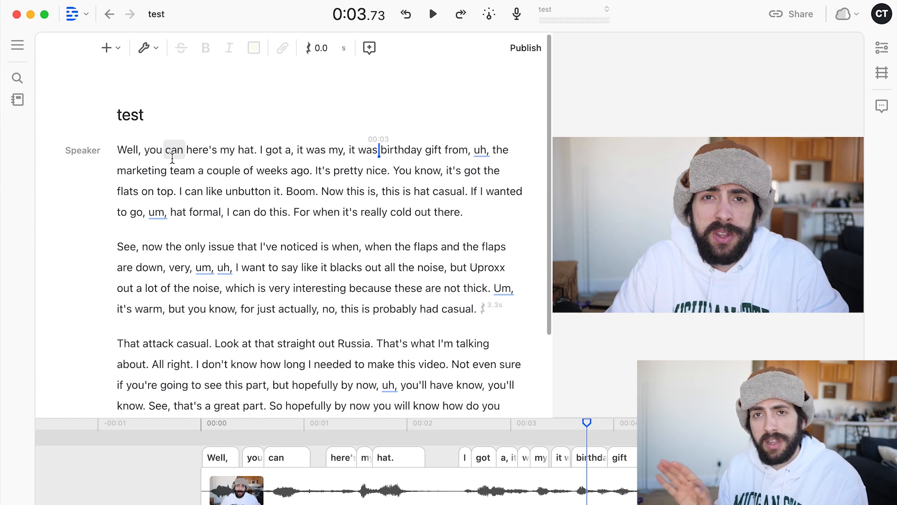
# Step: Delete "Well, you can" from the start of the transcript and play back the new opening
pyautogui.moveTo(177, 150); pyautogui.dragTo(116, 148)
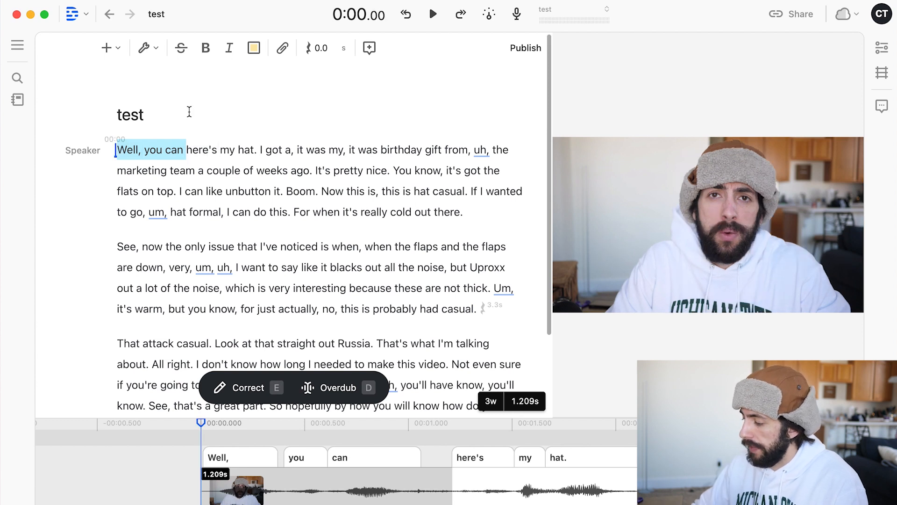
pyautogui.press('BackSpace')
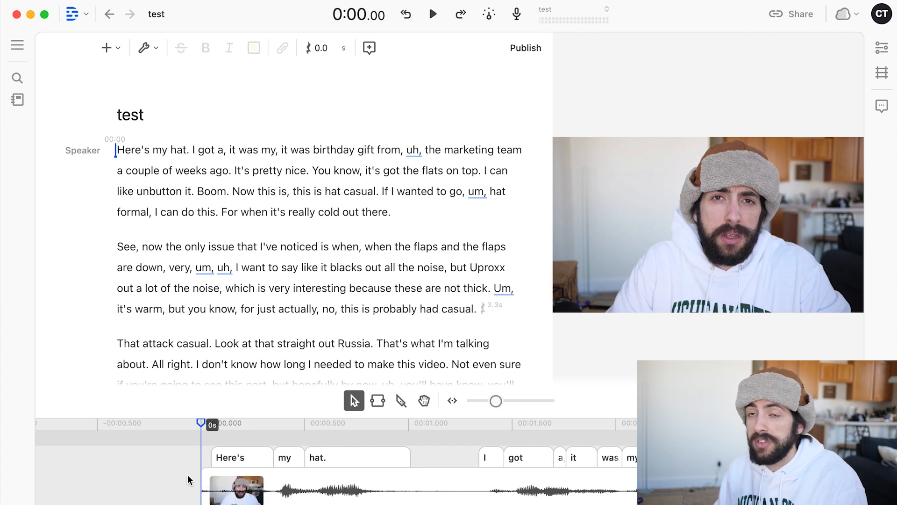
pyautogui.press('space')
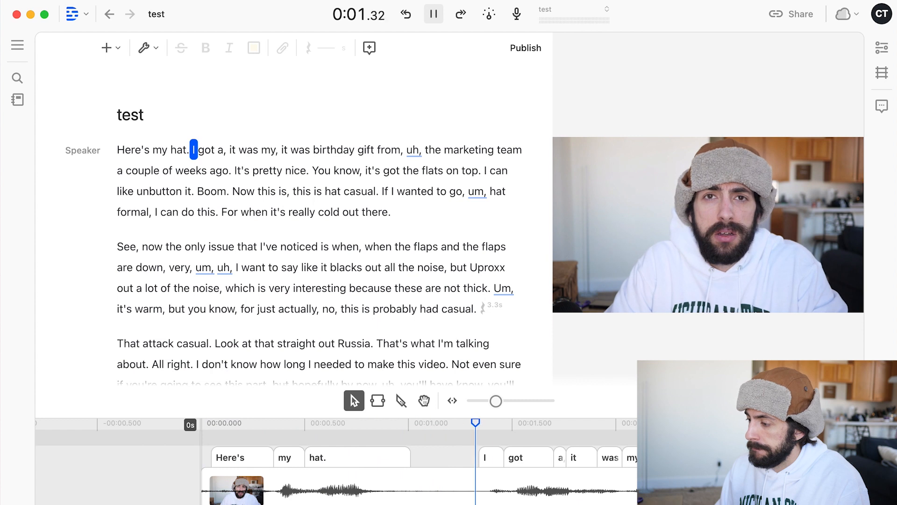
pyautogui.press('space')
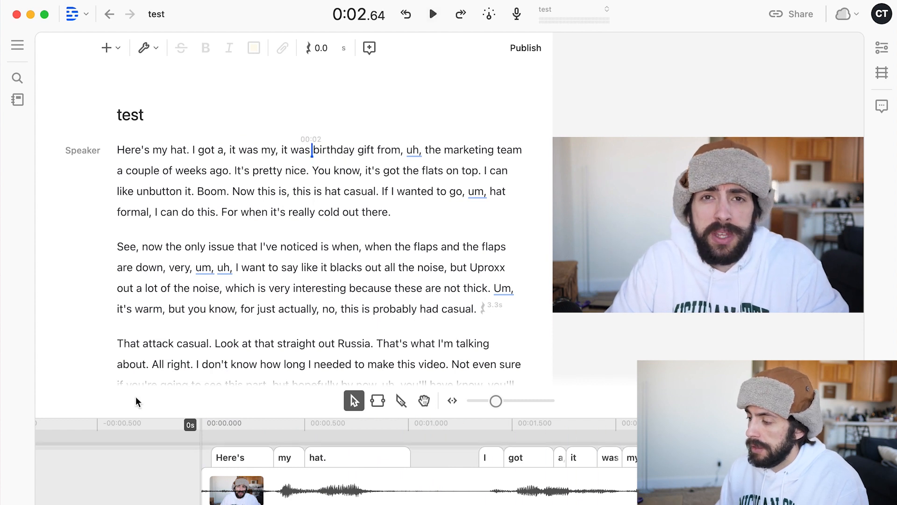
# Step: Delete "I got a," after "my hat." in the transcript and play the result from the start
pyautogui.moveTo(226, 150); pyautogui.dragTo(191, 150)
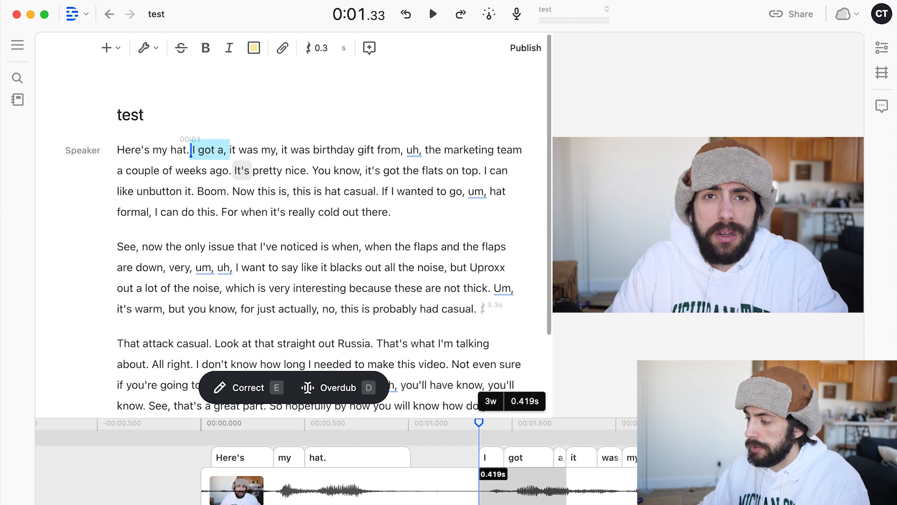
pyautogui.press('BackSpace')
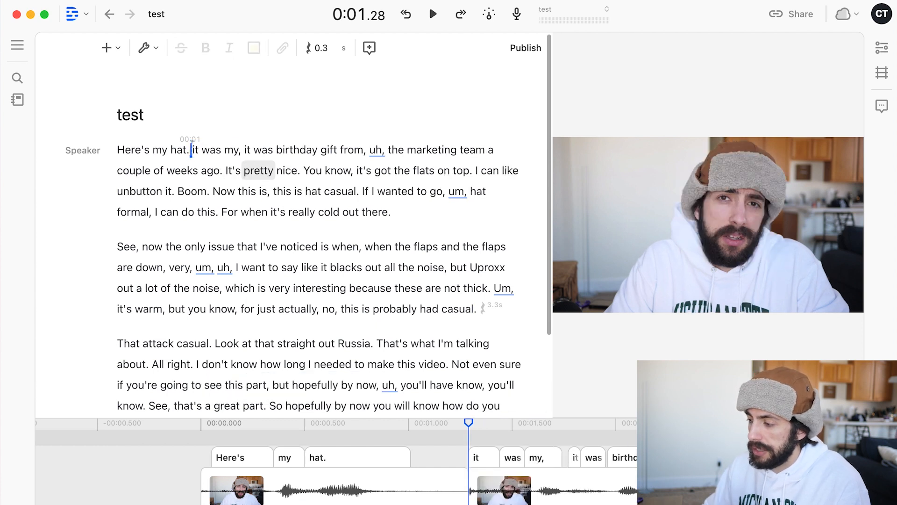
pyautogui.click(116, 145)
pyautogui.press('space')
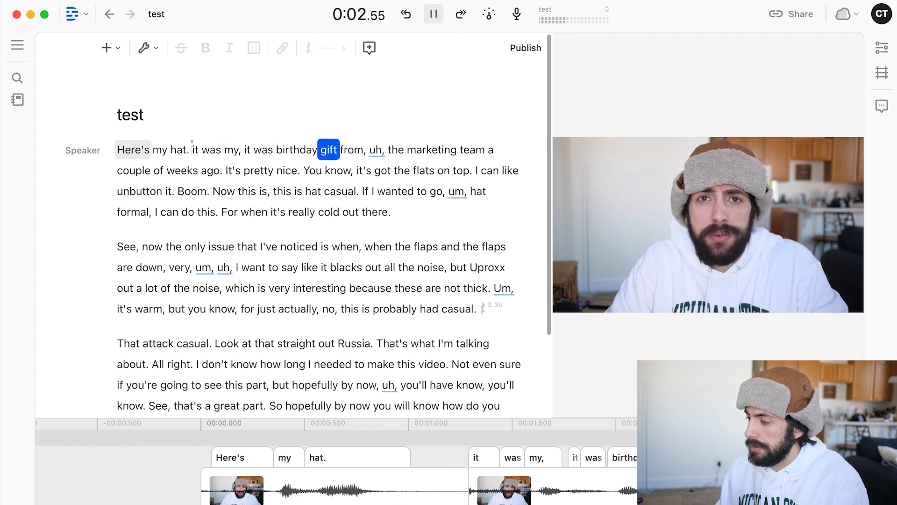
# Step: Delete the filler word "uh," after "gift from," in the transcript and play back the edited passage
pyautogui.press('space')
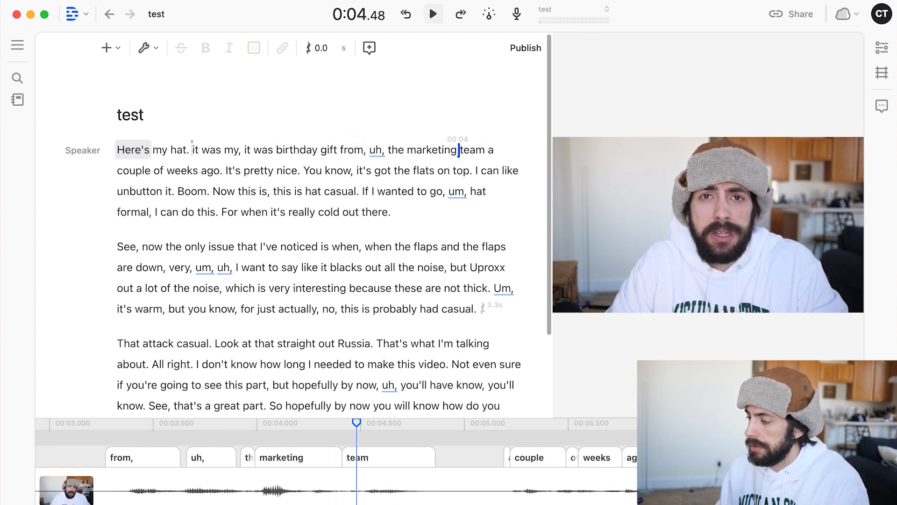
pyautogui.doubleClick(376, 150)
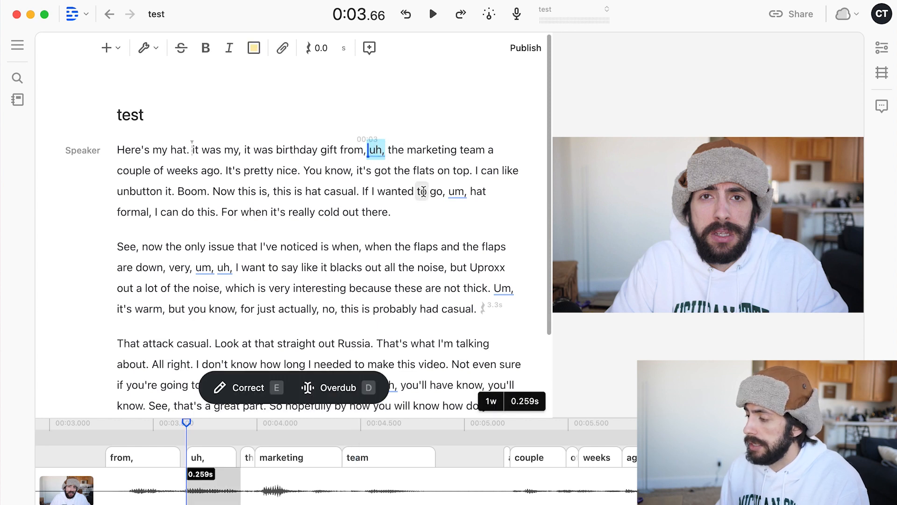
pyautogui.press('BackSpace')
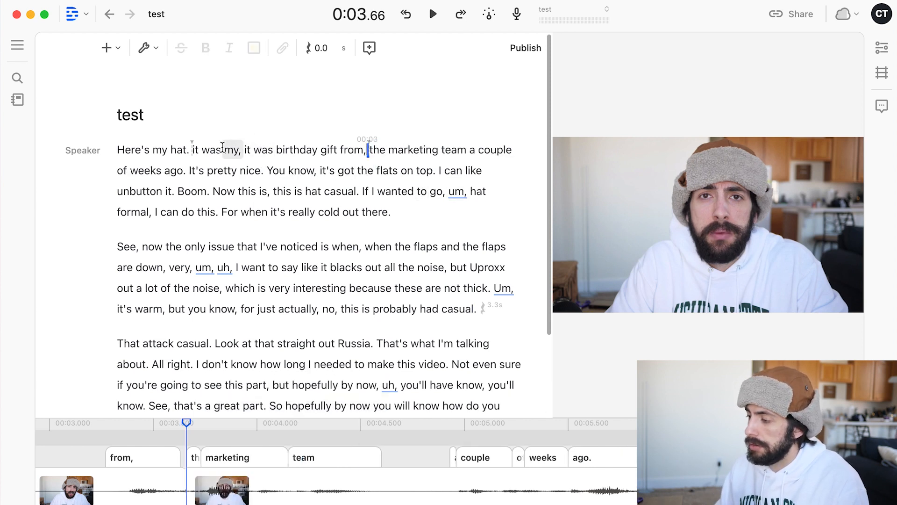
pyautogui.click(222, 149)
pyautogui.press('space')
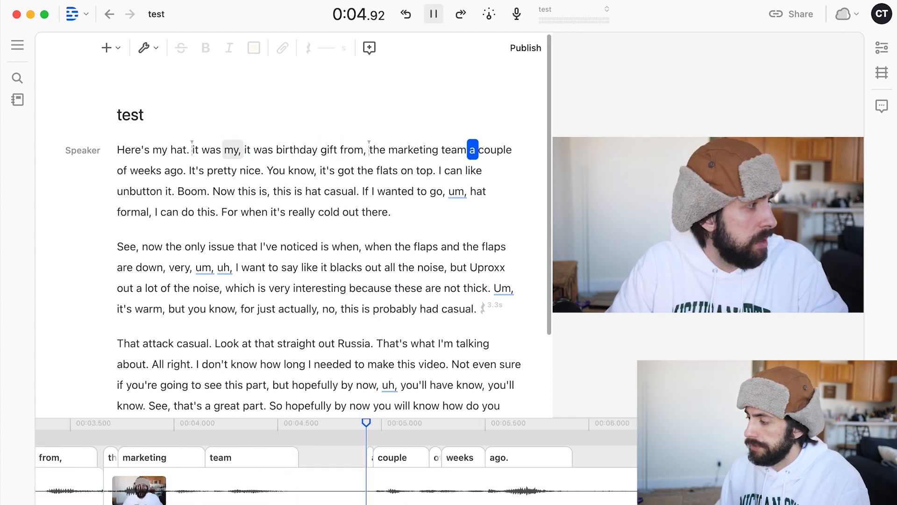
pyautogui.press('space')
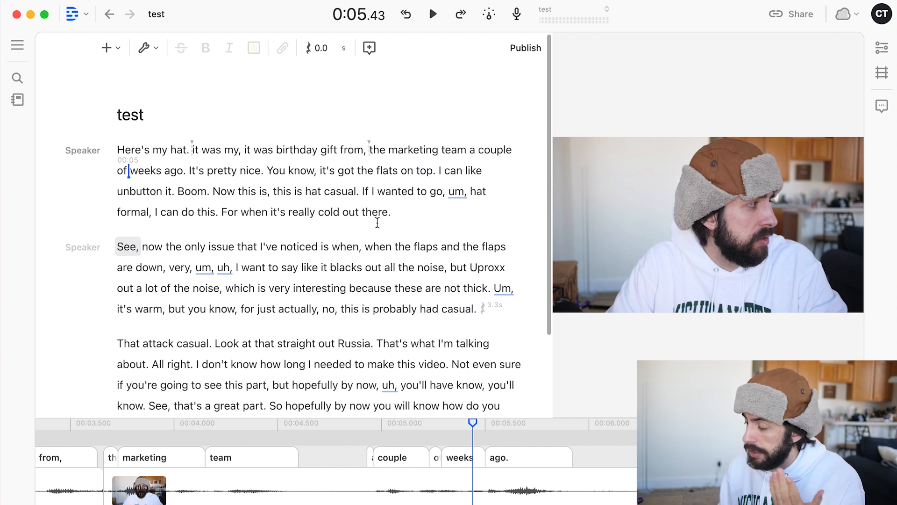
# Step: Split the clip at about 5.9 s, just after "ago.", and delete the silent section before "It's pretty nice."
pyautogui.scroll(-2, 247, 258)
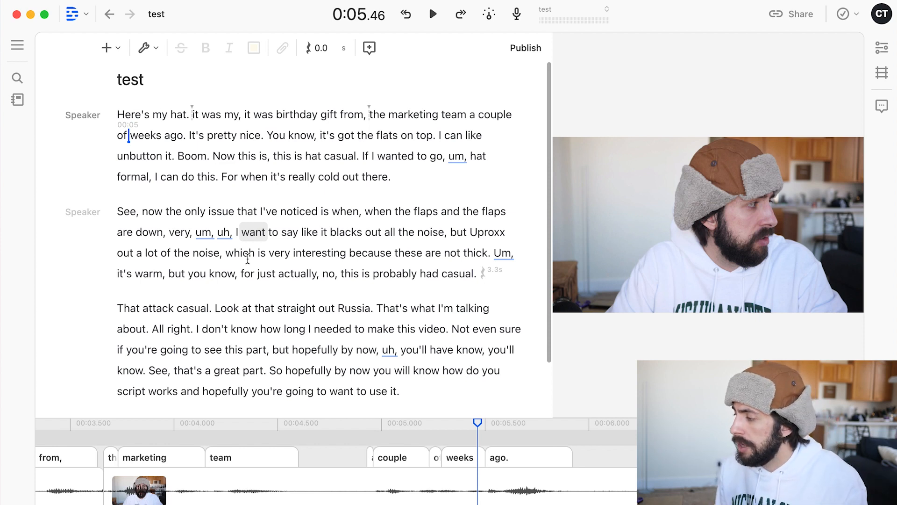
pyautogui.scroll(-3, 249, 269)
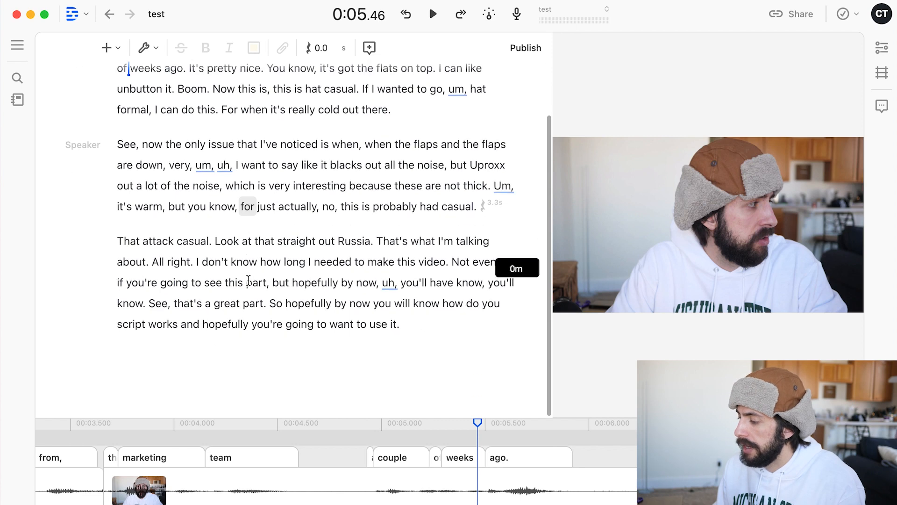
pyautogui.scroll(3, 248, 280)
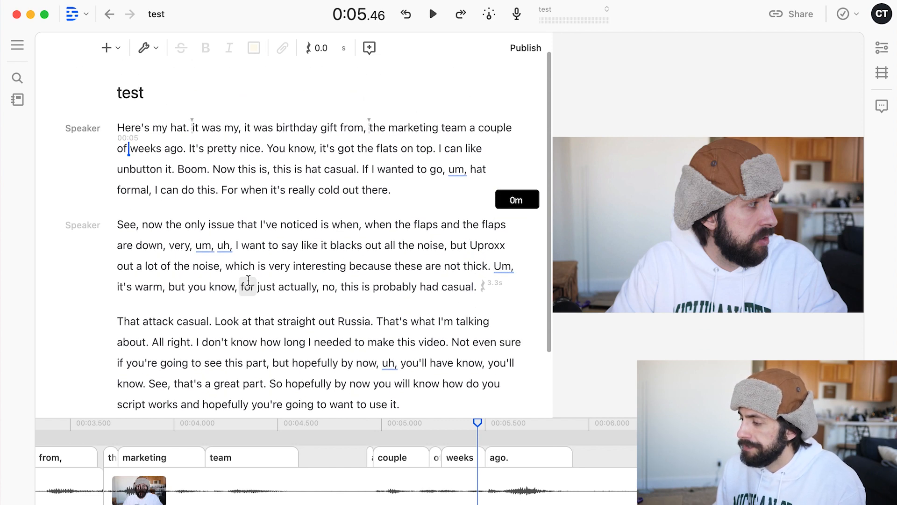
pyautogui.scroll(-1, 248, 280)
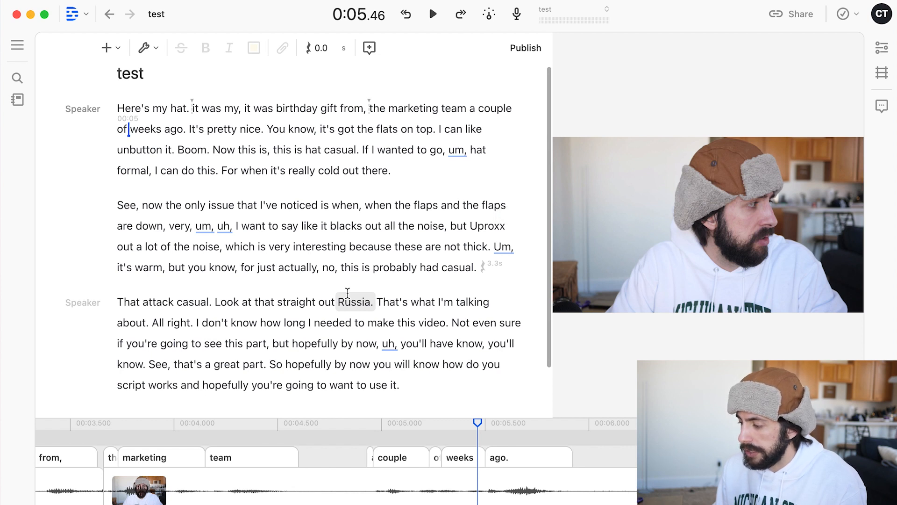
pyautogui.hscroll(5, 566, 487)
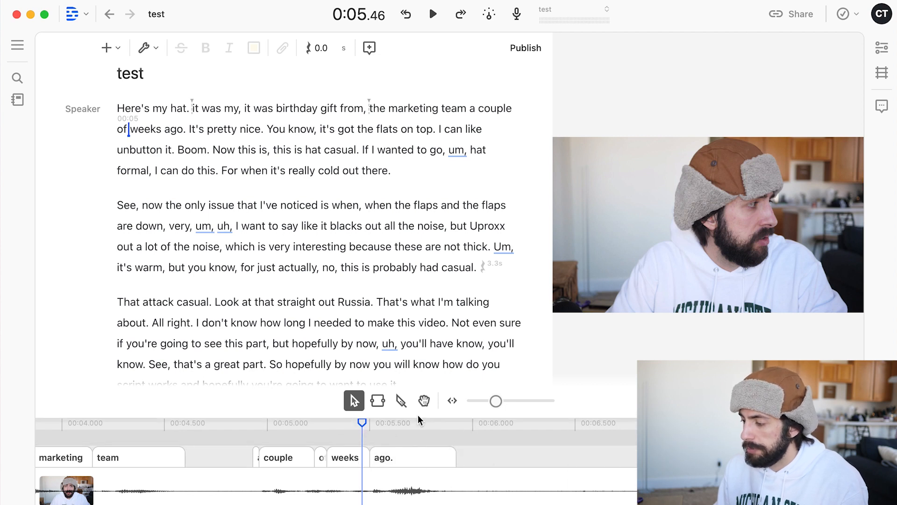
pyautogui.click(402, 400)
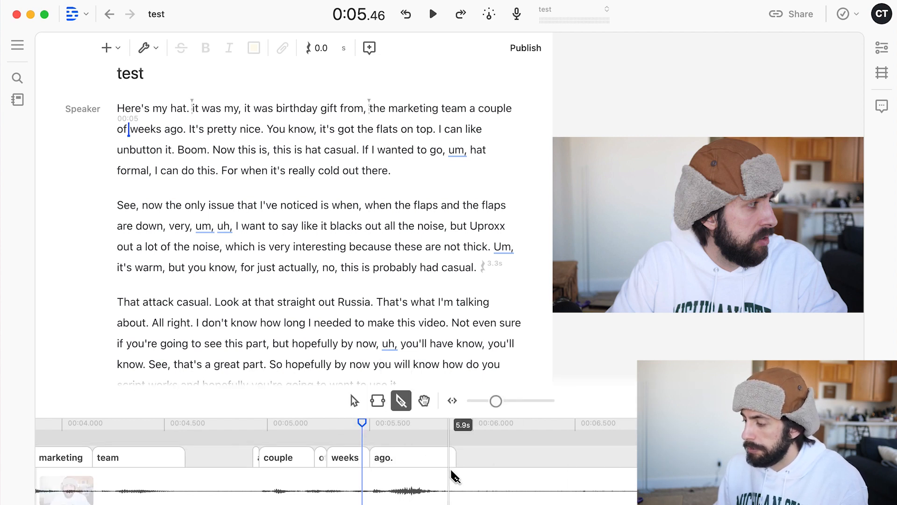
pyautogui.click(462, 481)
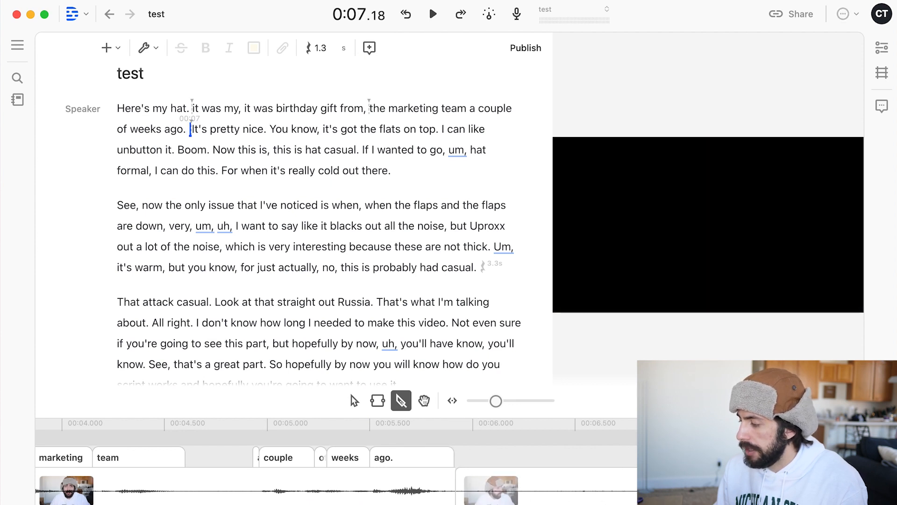
pyautogui.click(353, 401)
pyautogui.click(584, 488)
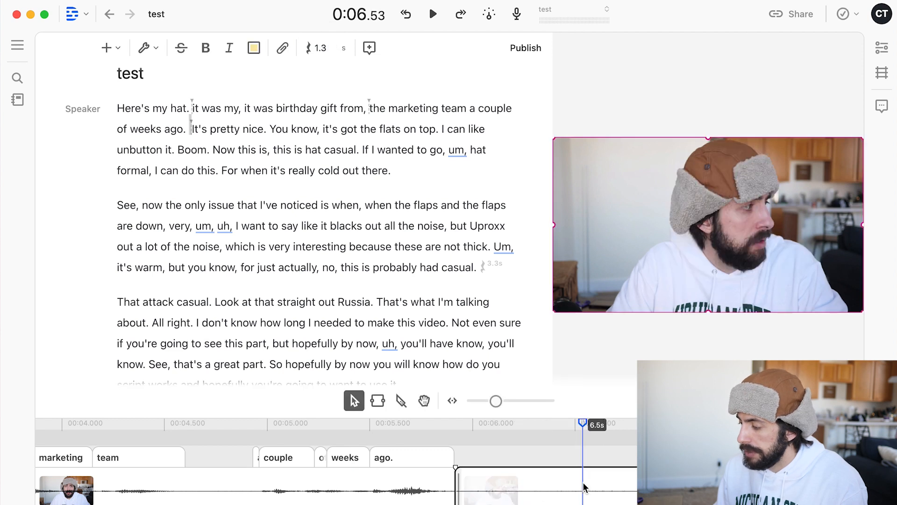
pyautogui.press('Delete')
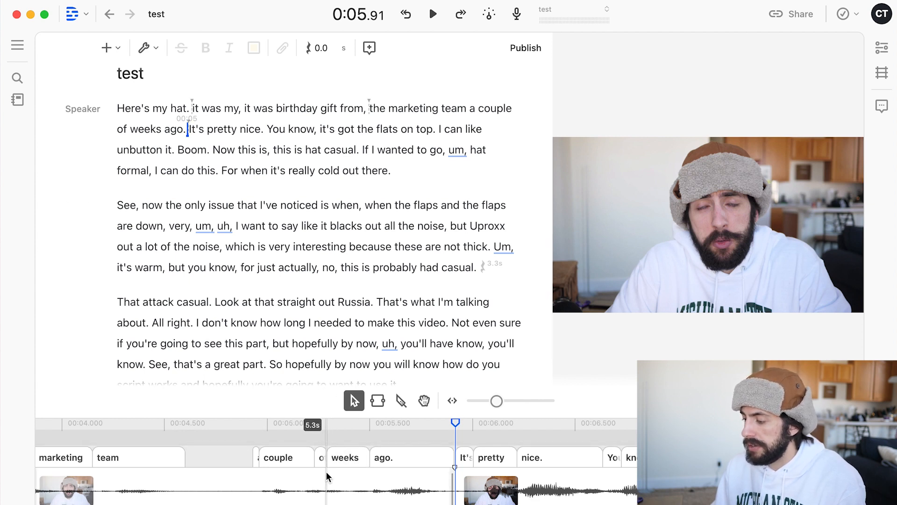
# Step: Select the clip containing "the marketing team a couple of weeks ago." and open the video file export settings
pyautogui.click(326, 442)
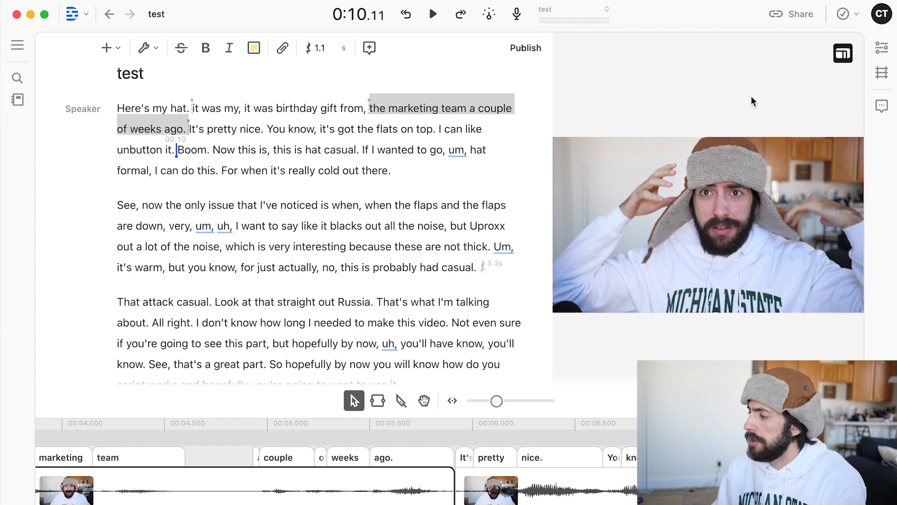
pyautogui.click(798, 16)
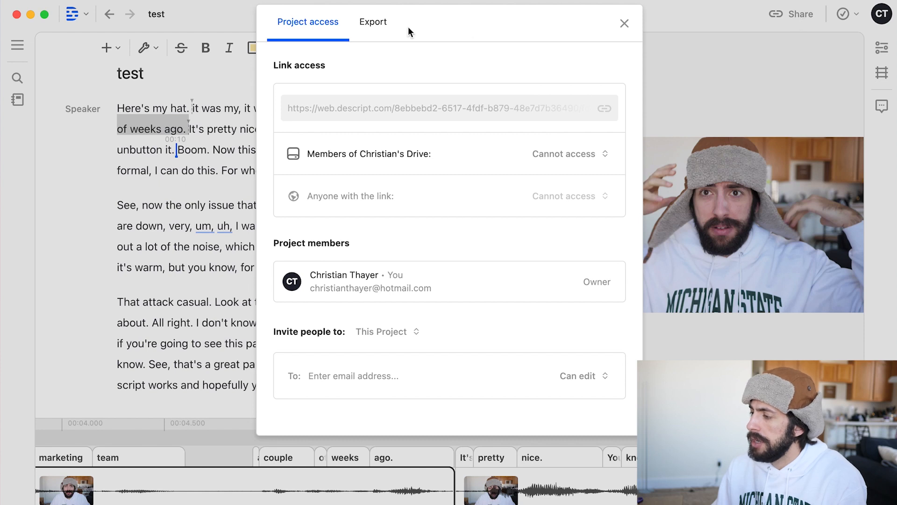
pyautogui.click(372, 22)
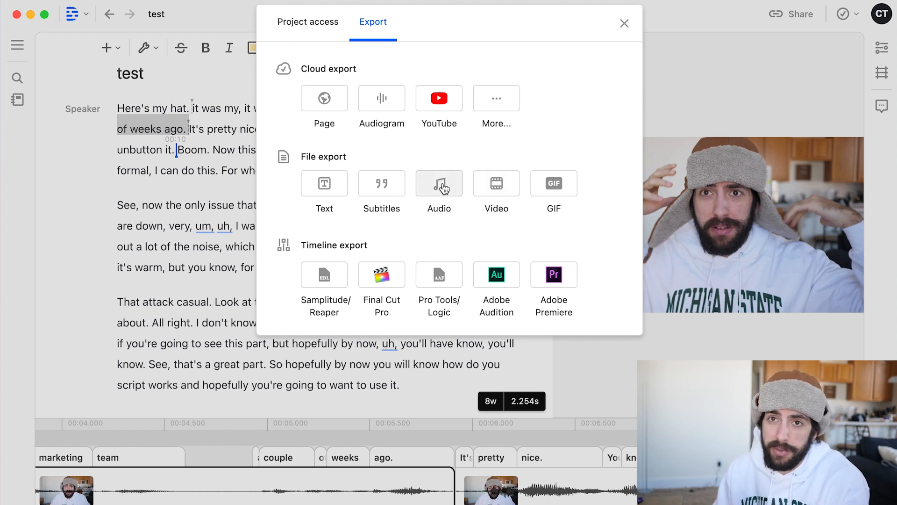
pyautogui.click(497, 189)
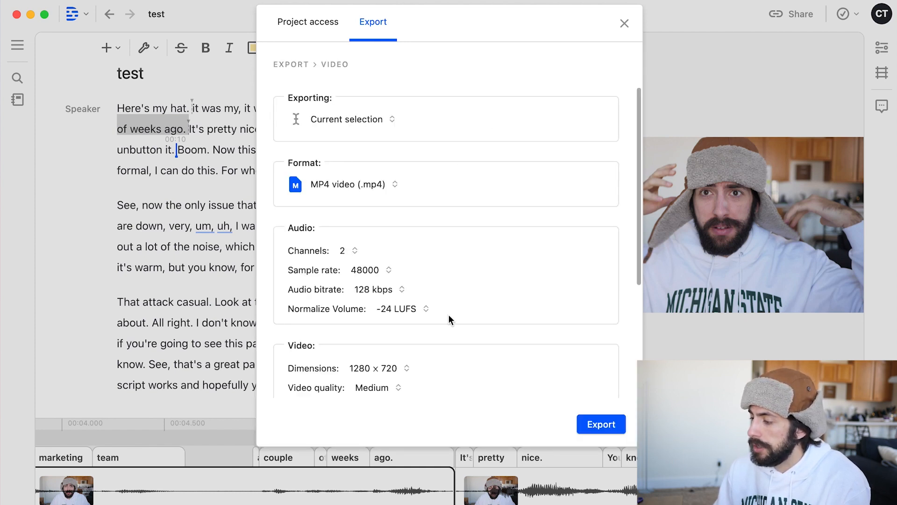
# Step: Check the available video dimensions and set the export's video quality to High
pyautogui.scroll(-2, 449, 317)
pyautogui.click(409, 314)
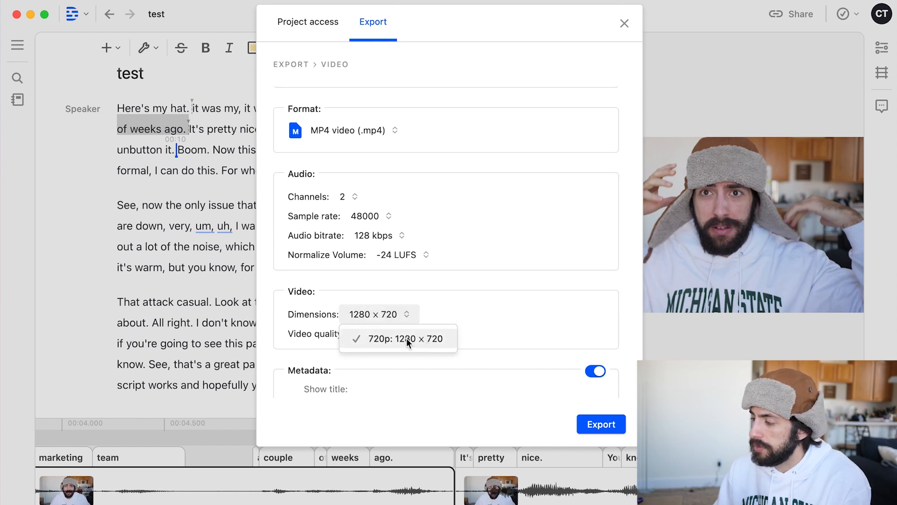
pyautogui.click(447, 282)
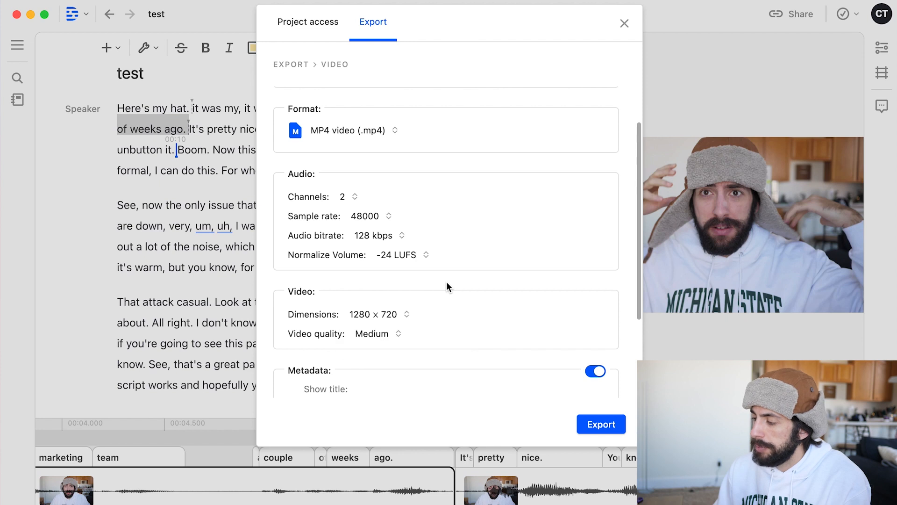
pyautogui.scroll(-1, 447, 286)
pyautogui.click(398, 294)
pyautogui.click(372, 355)
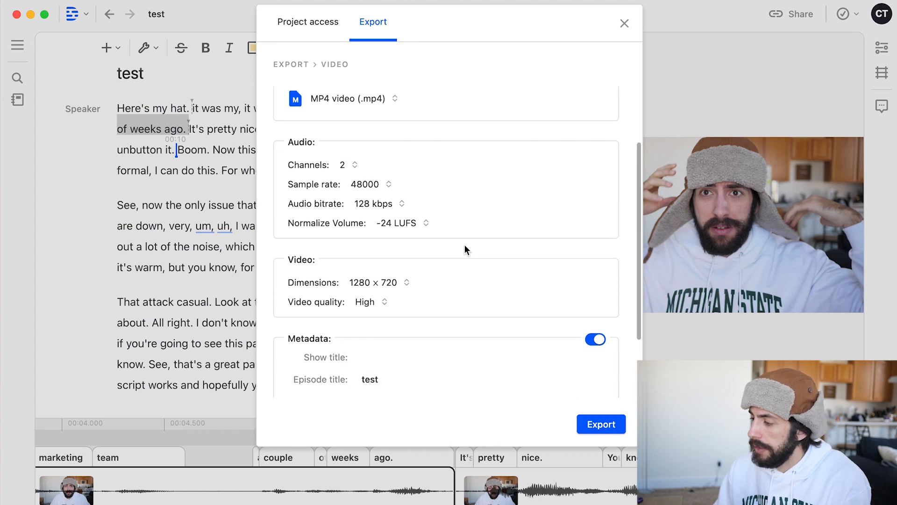
# Step: Review the remaining export settings and export the current selection as an MP4 video
pyautogui.scroll(3, 465, 246)
pyautogui.scroll(-5, 465, 246)
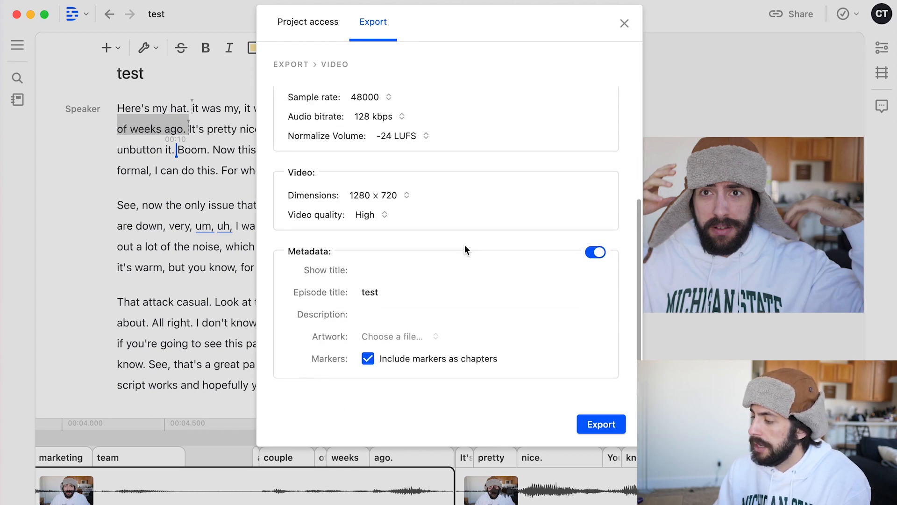
pyautogui.click(601, 423)
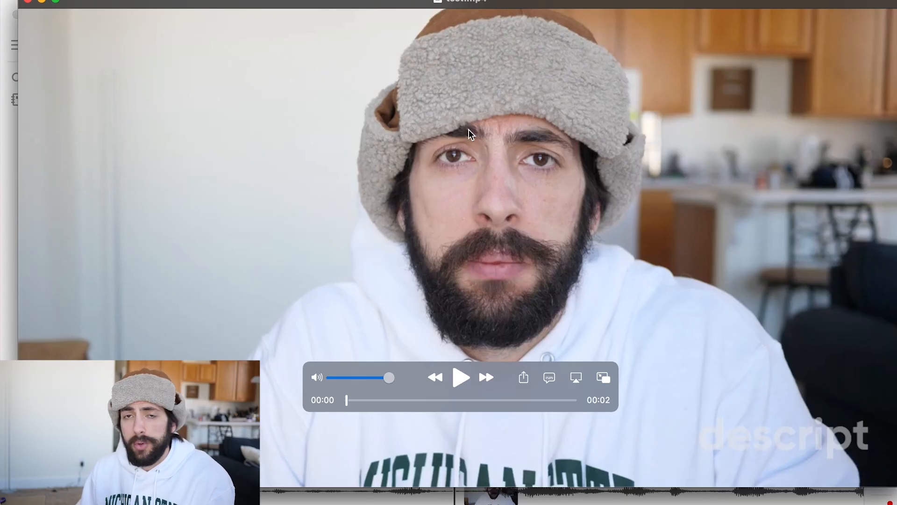